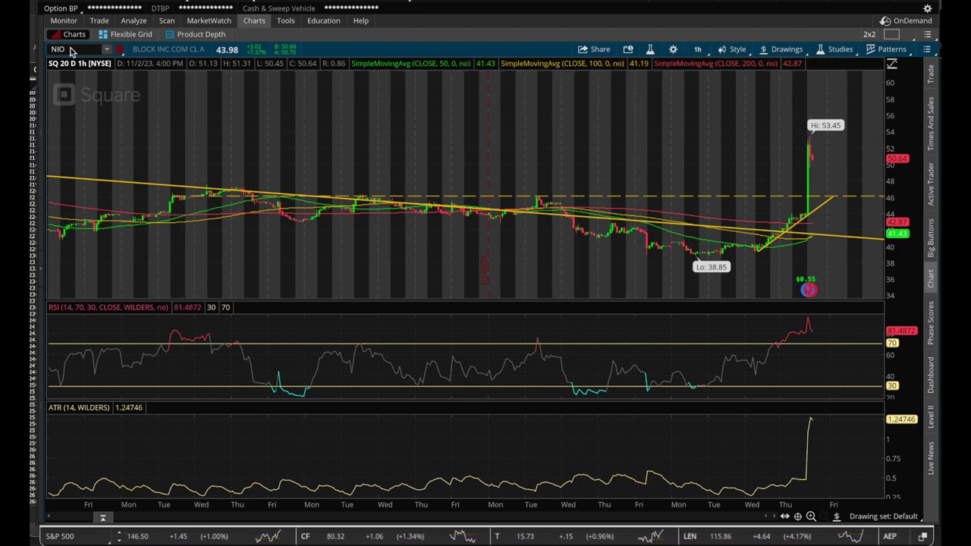
# Step: Glance at the NIO chart, then reload the SQ 20-day hourly chart
pyautogui.press('Return')
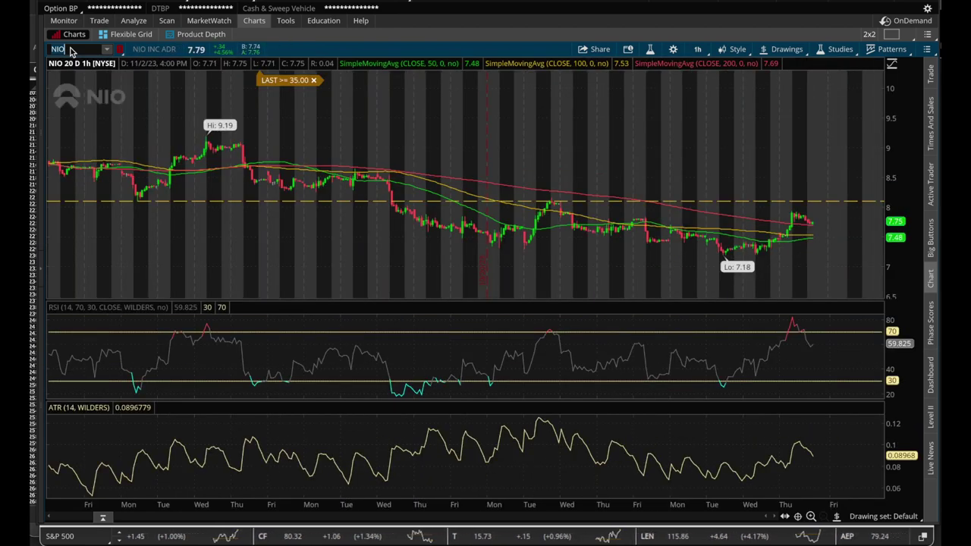
pyautogui.click(70, 50)
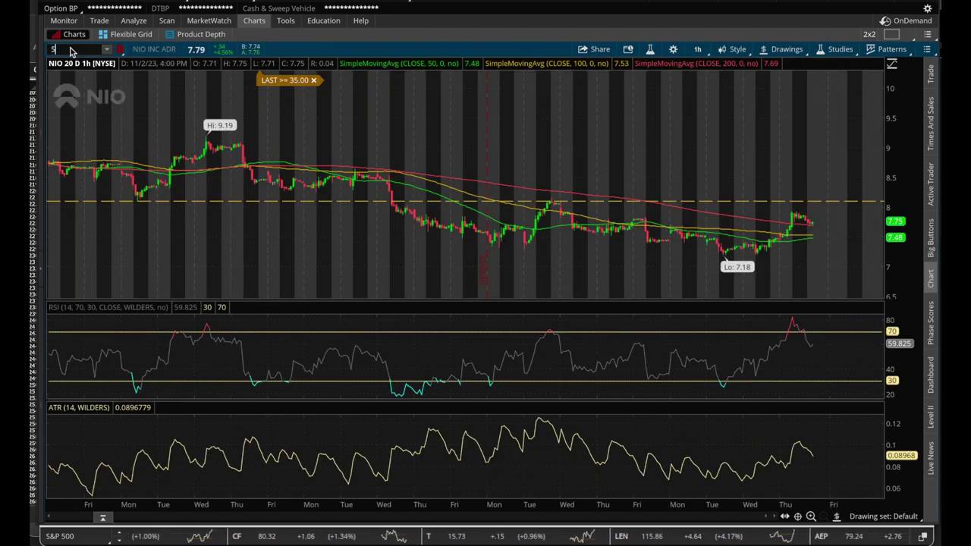
pyautogui.write('SQ')
pyautogui.press('Return')
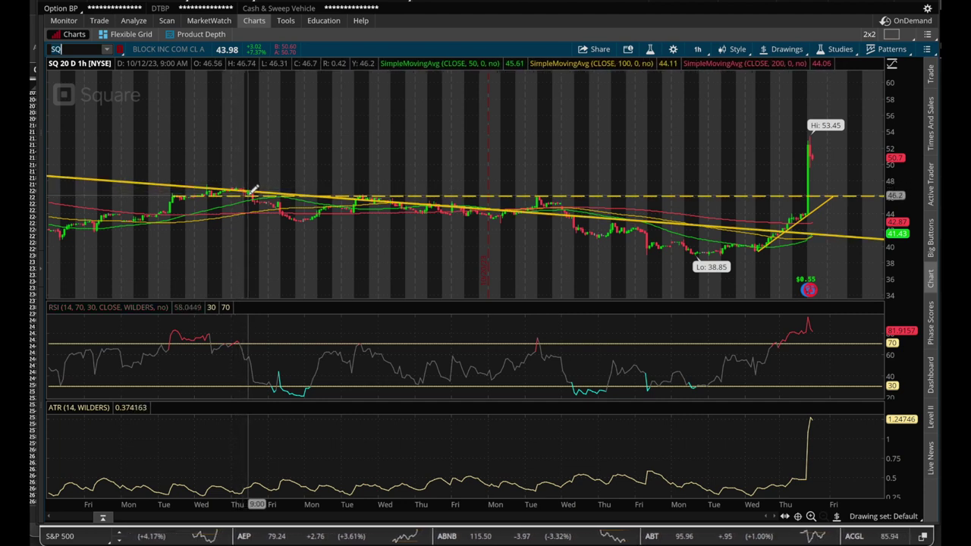
pyautogui.write('SQ')
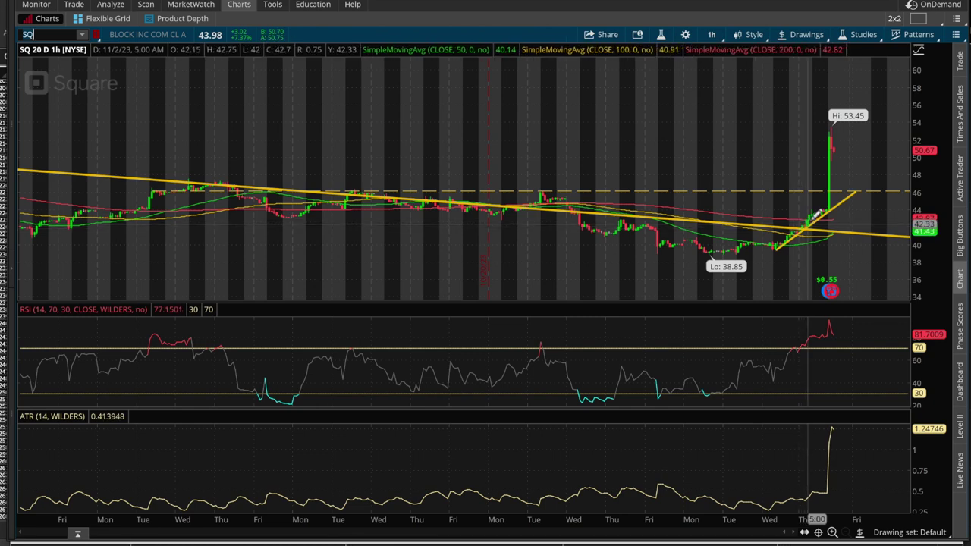
pyautogui.moveTo(833, 204)
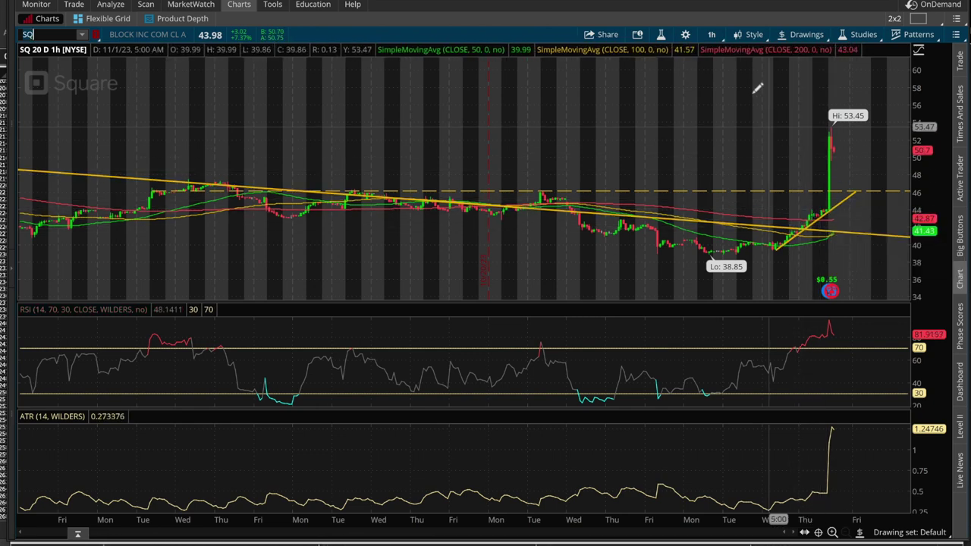
pyautogui.click(711, 36)
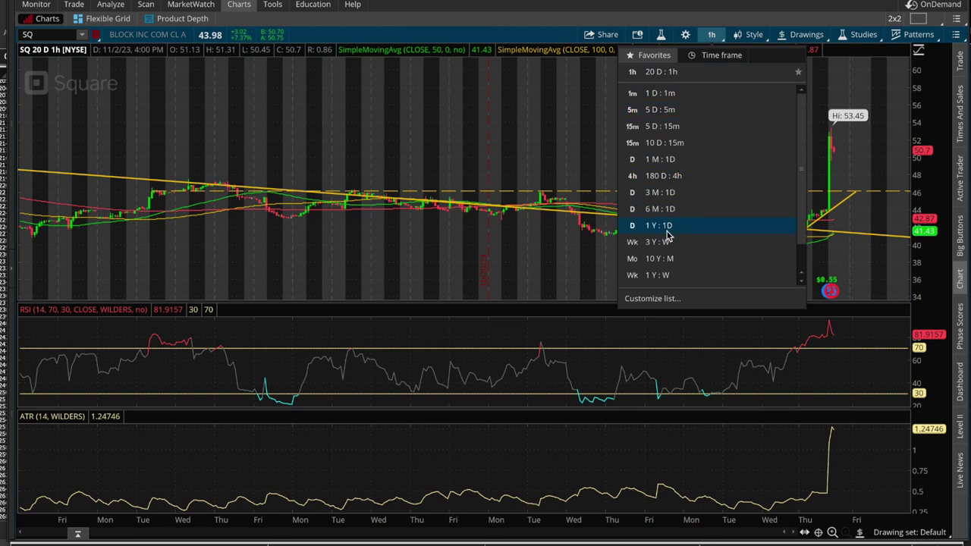
pyautogui.click(661, 175)
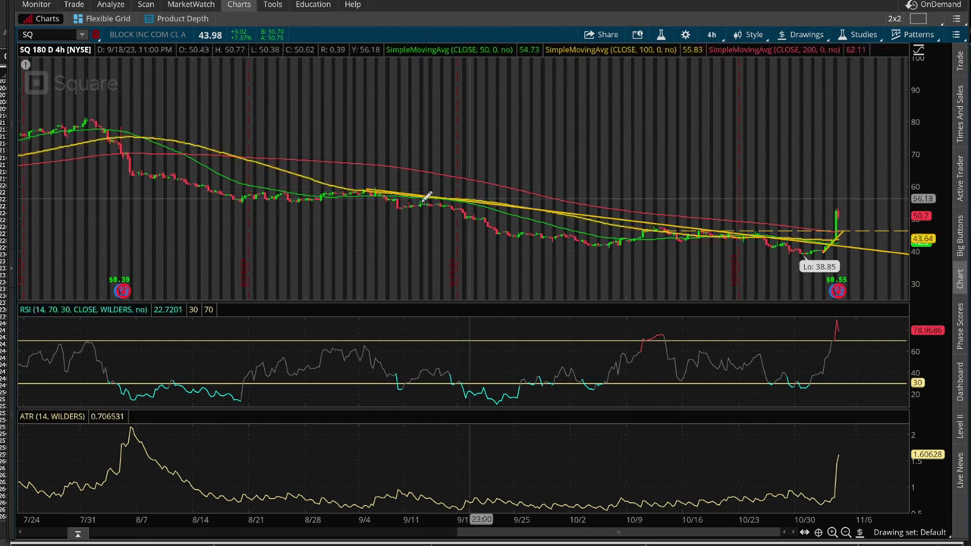
pyautogui.moveTo(377, 184)
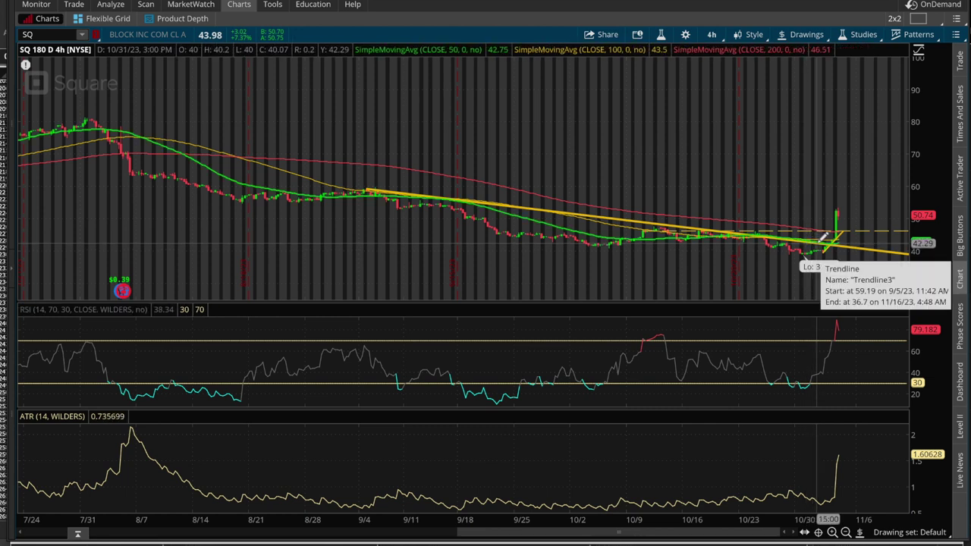
pyautogui.click(713, 34)
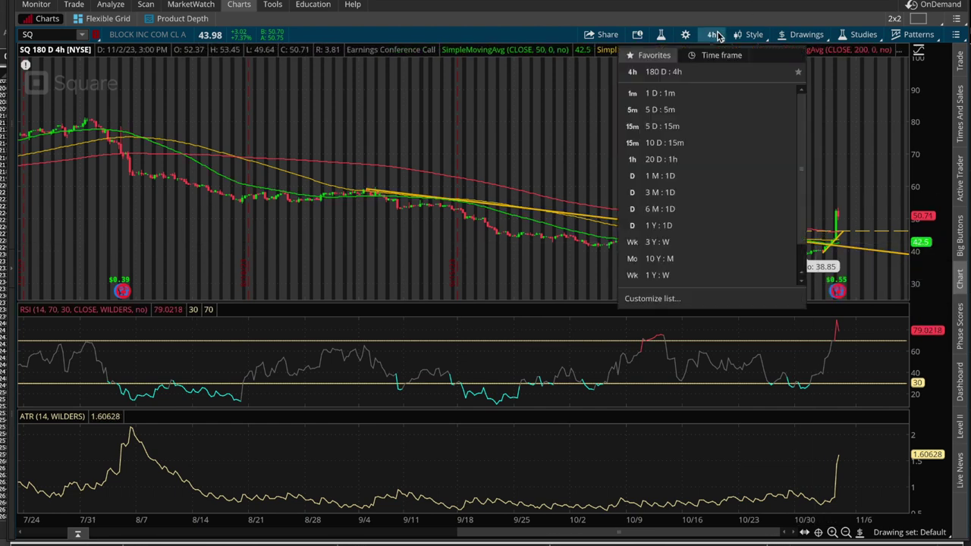
pyautogui.click(671, 159)
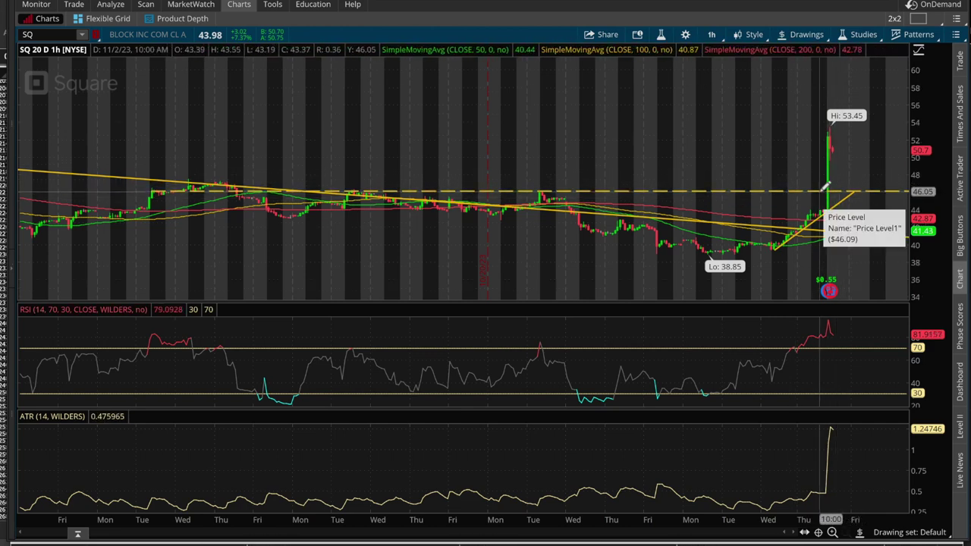
pyautogui.rightClick(826, 185)
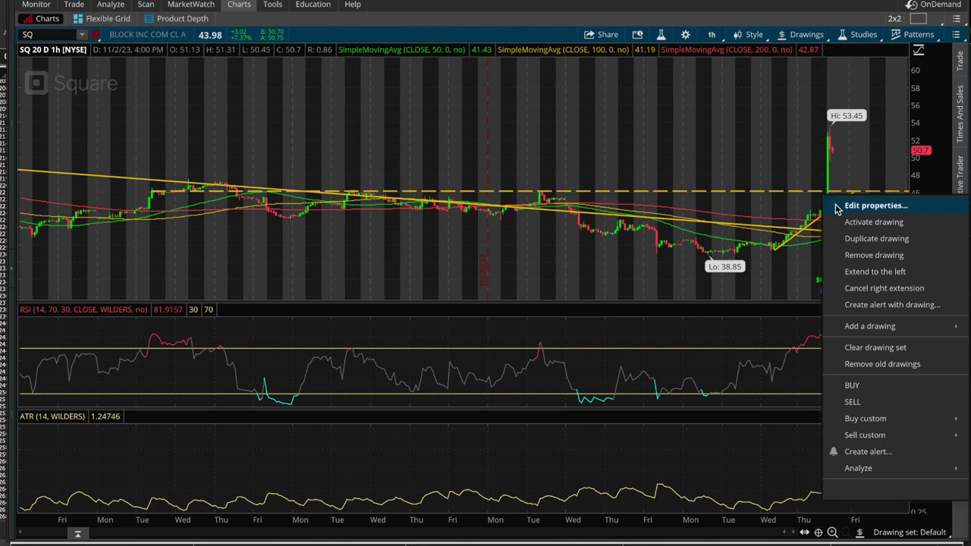
pyautogui.click(882, 305)
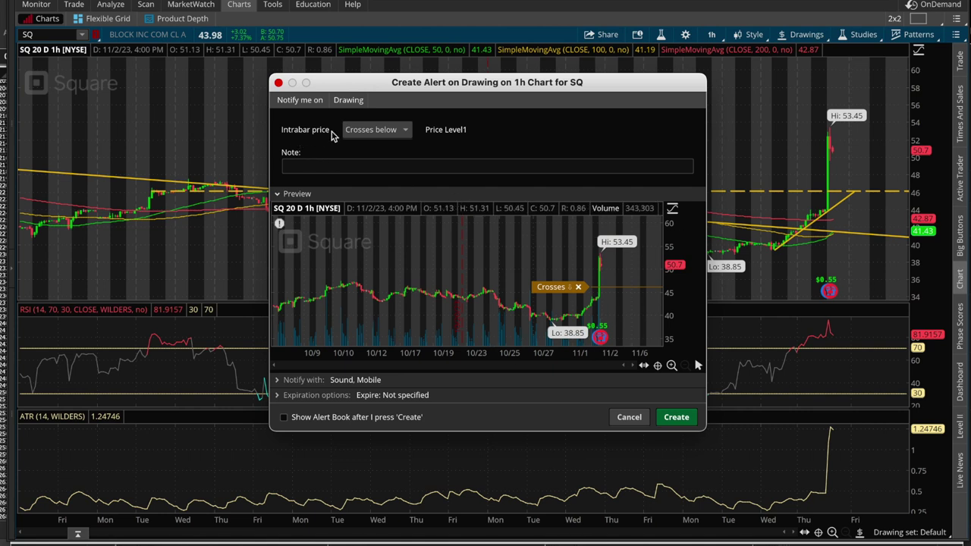
pyautogui.click(372, 129)
pyautogui.click(377, 165)
pyautogui.click(629, 416)
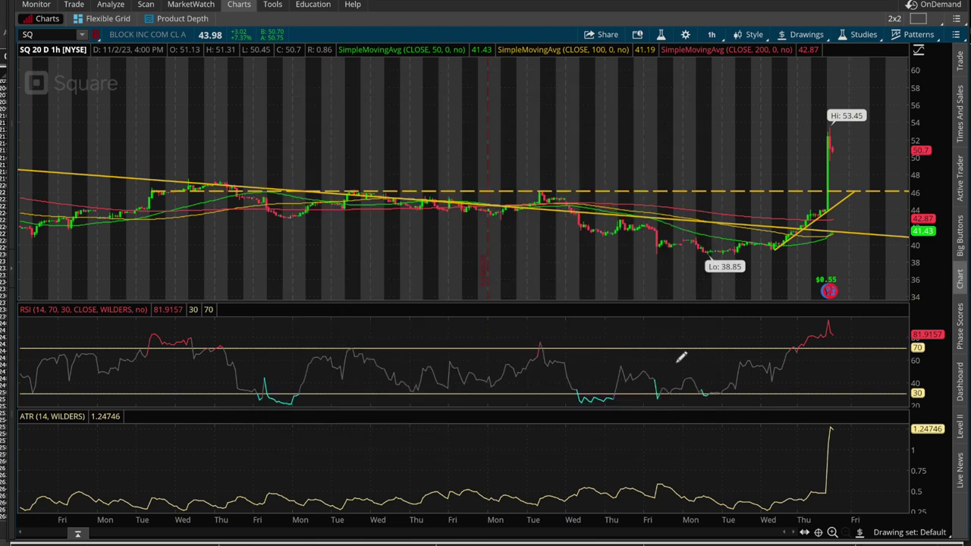
pyautogui.rightClick(747, 186)
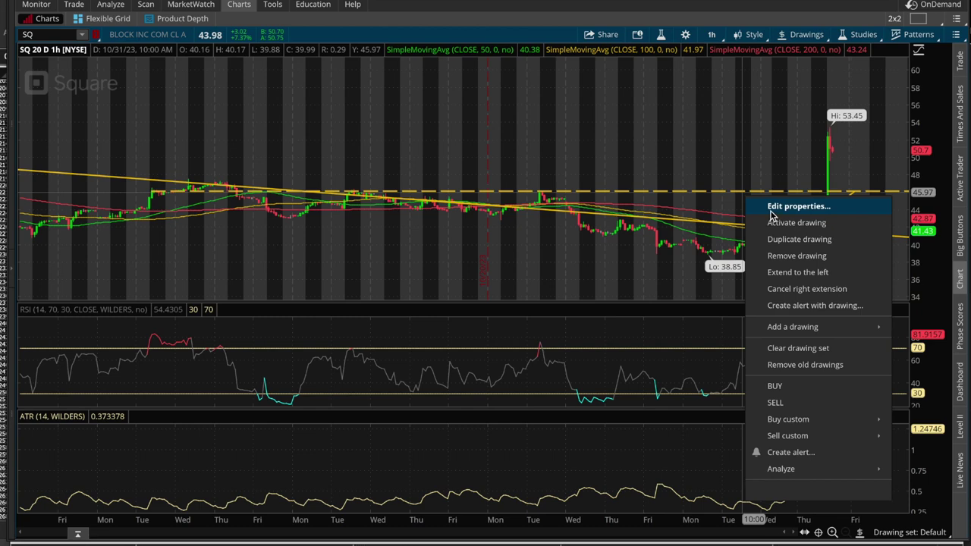
pyautogui.click(771, 212)
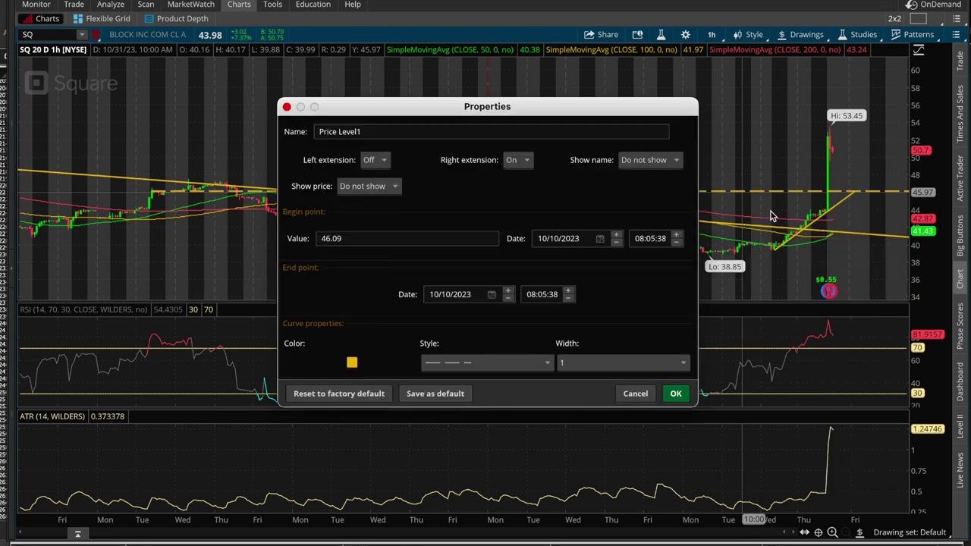
pyautogui.click(375, 133)
pyautogui.click(631, 393)
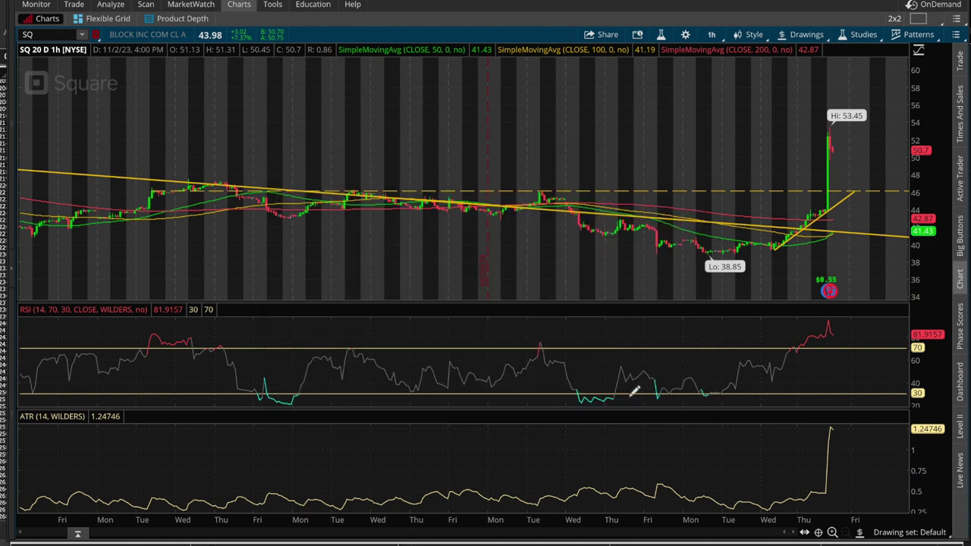
# Step: Start a drawing alert on the dashed price line that triggers on 'Crosses above', noted 'SQ breakout!'
pyautogui.rightClick(689, 190)
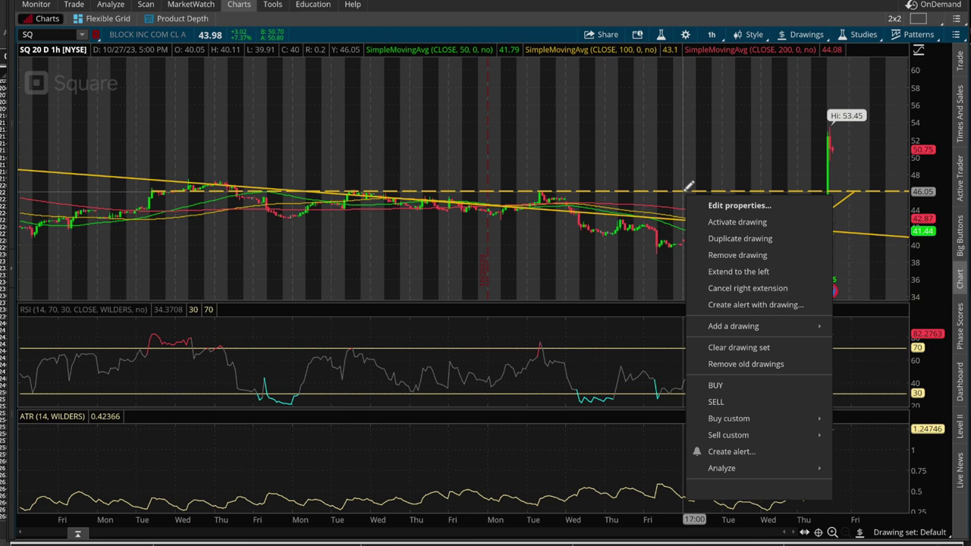
pyautogui.click(736, 305)
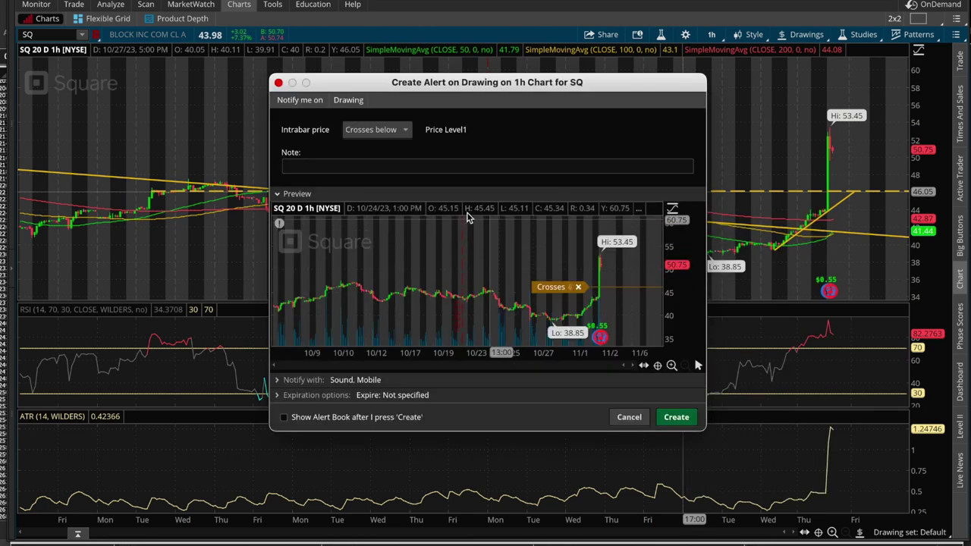
pyautogui.click(400, 132)
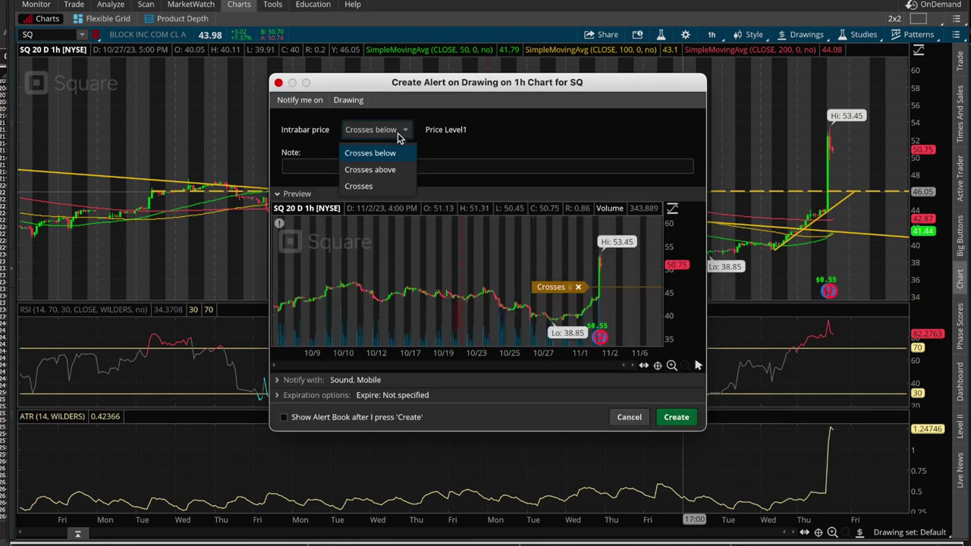
pyautogui.click(395, 170)
pyautogui.click(384, 167)
pyautogui.write('SQ')
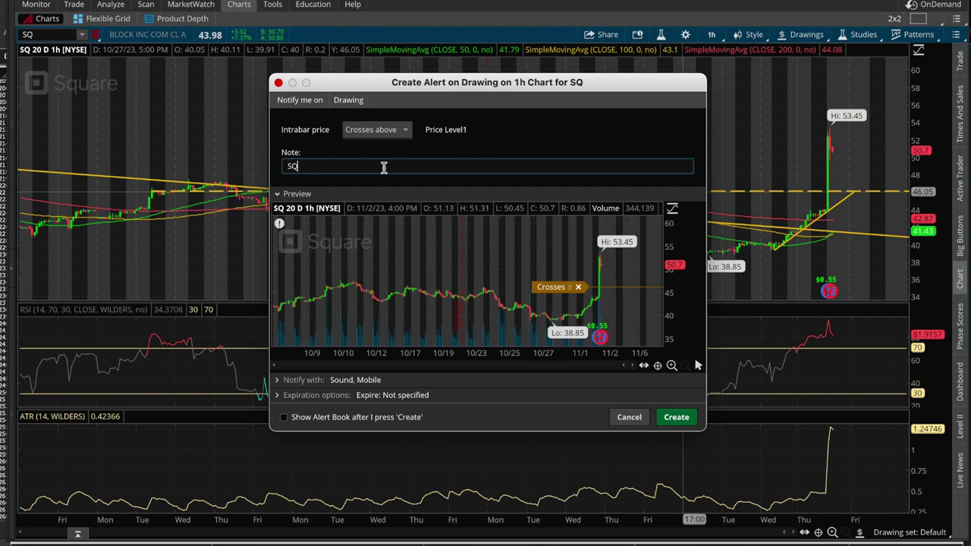
pyautogui.write('bro')
pyautogui.write('eakout!')
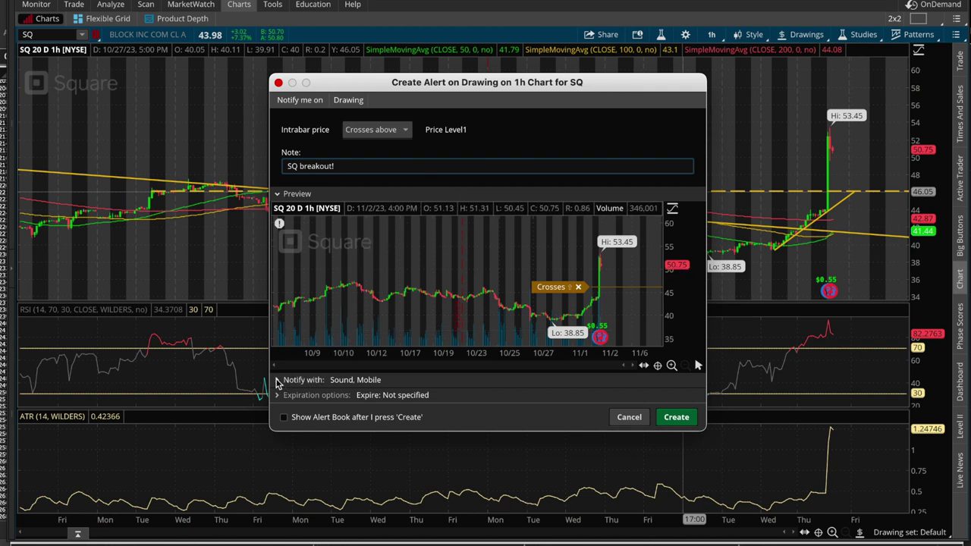
# Step: Set the alert's notification sound to Ding and tick Show Alert Book
pyautogui.click(278, 381)
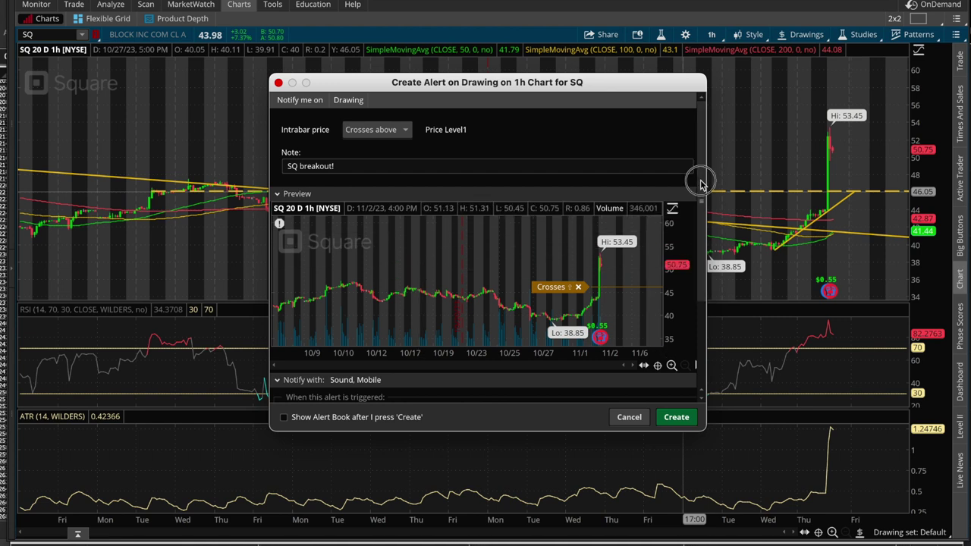
pyautogui.moveTo(698, 179); pyautogui.dragTo(716, 288)
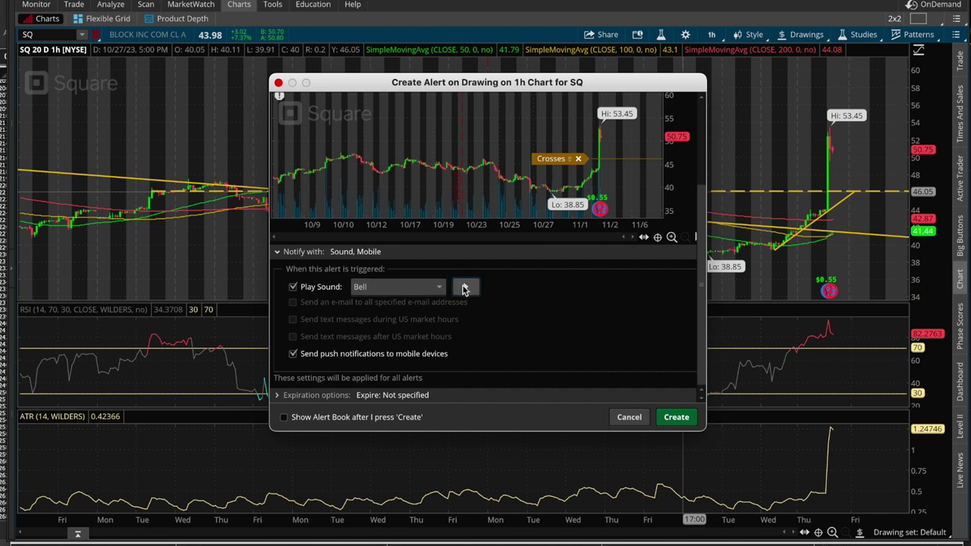
pyautogui.click(466, 289)
pyautogui.click(371, 287)
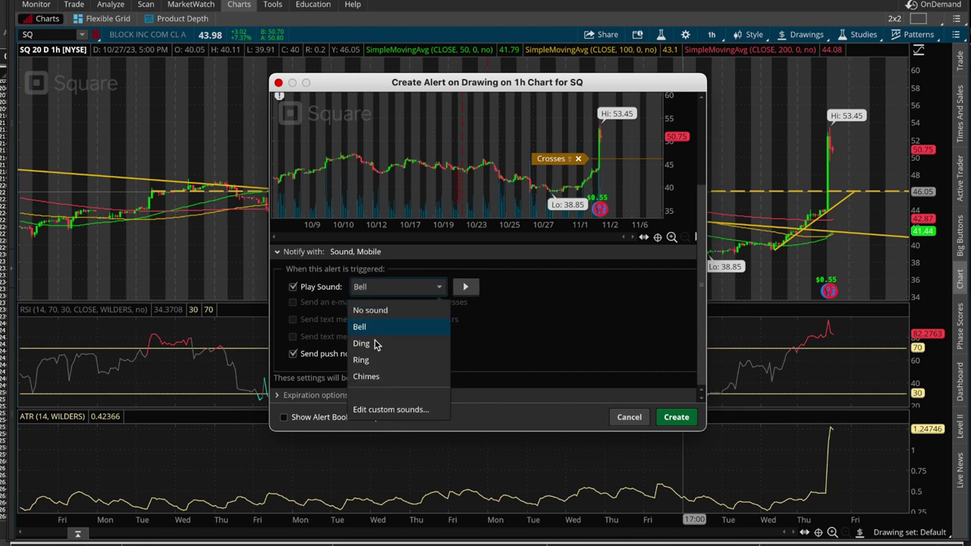
pyautogui.click(388, 346)
pyautogui.click(467, 289)
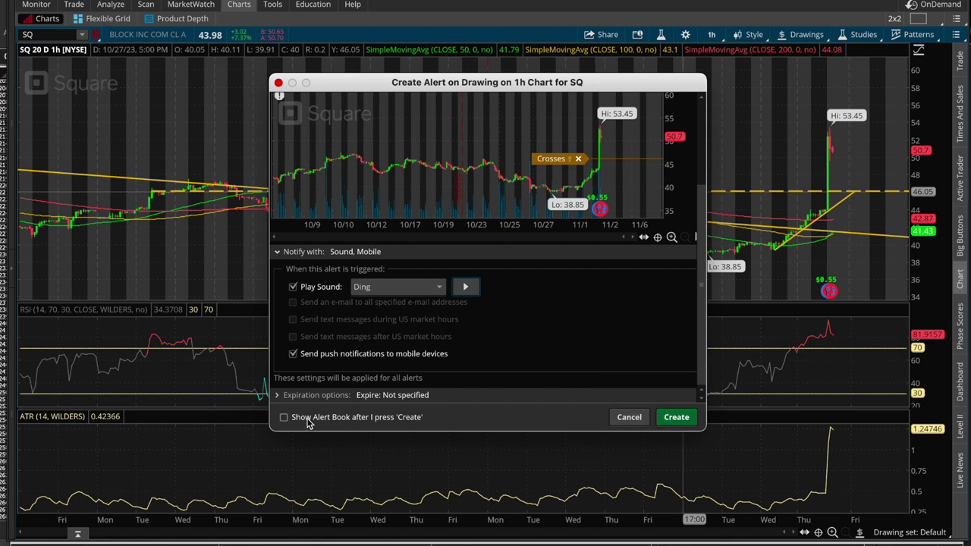
pyautogui.click(356, 423)
# Step: Create the SQ breakout alert, check it in the Alert Book, then return to Charts
pyautogui.click(674, 418)
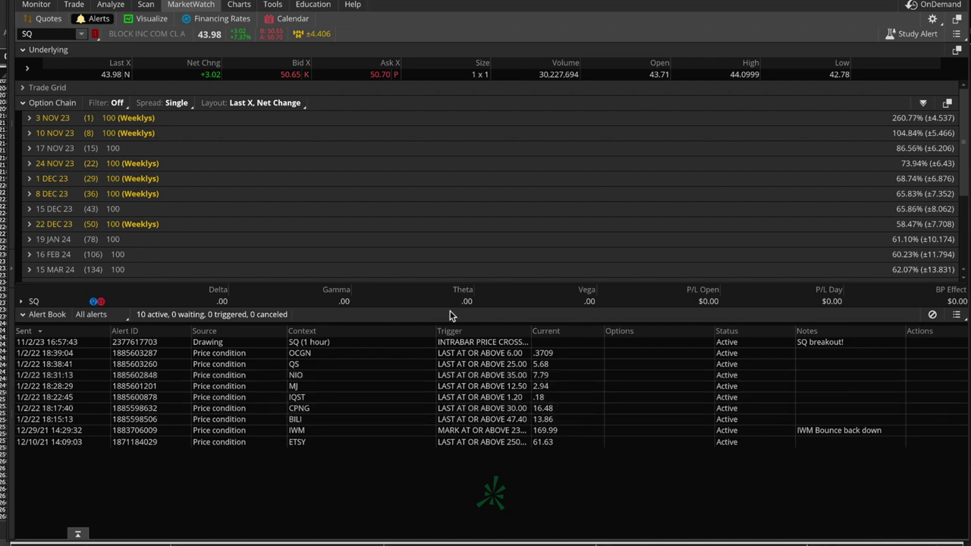
pyautogui.click(240, 5)
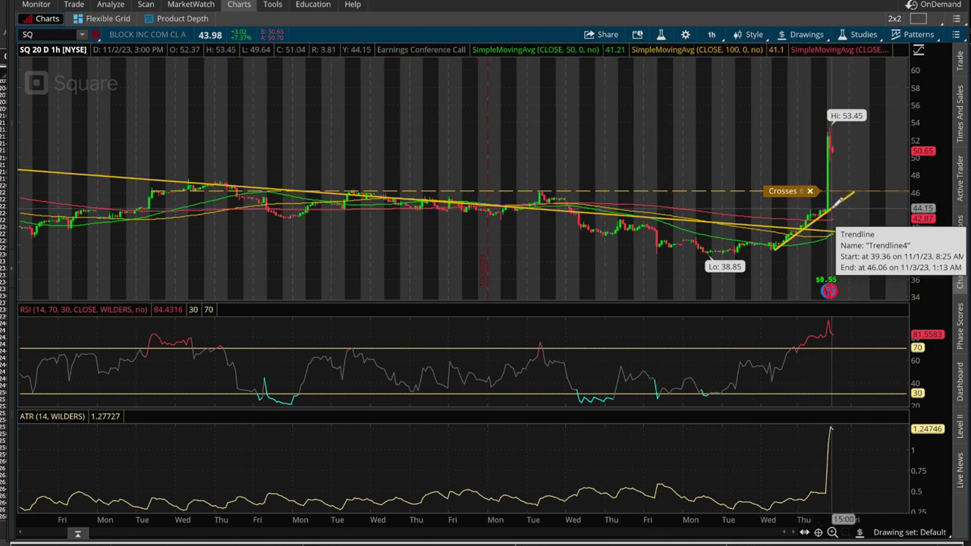
pyautogui.rightClick(841, 201)
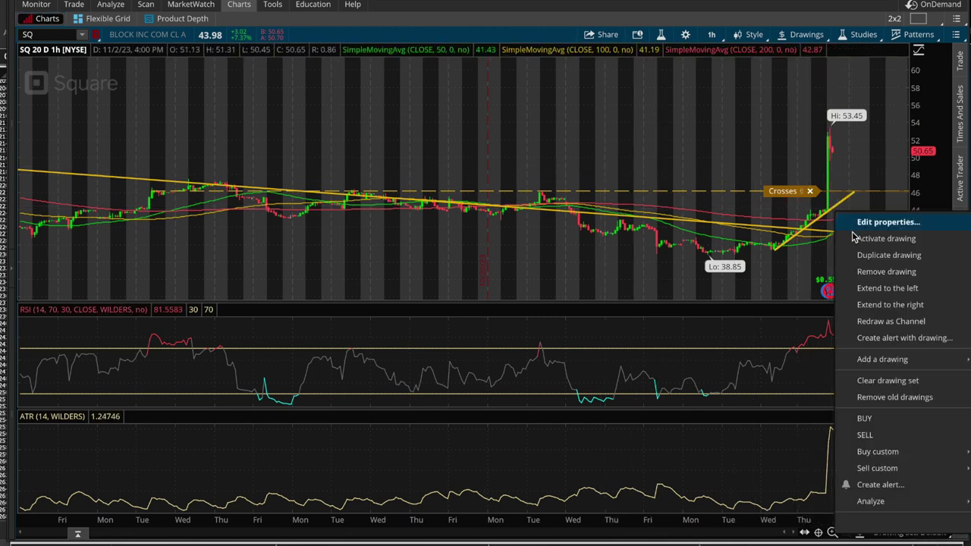
pyautogui.click(899, 336)
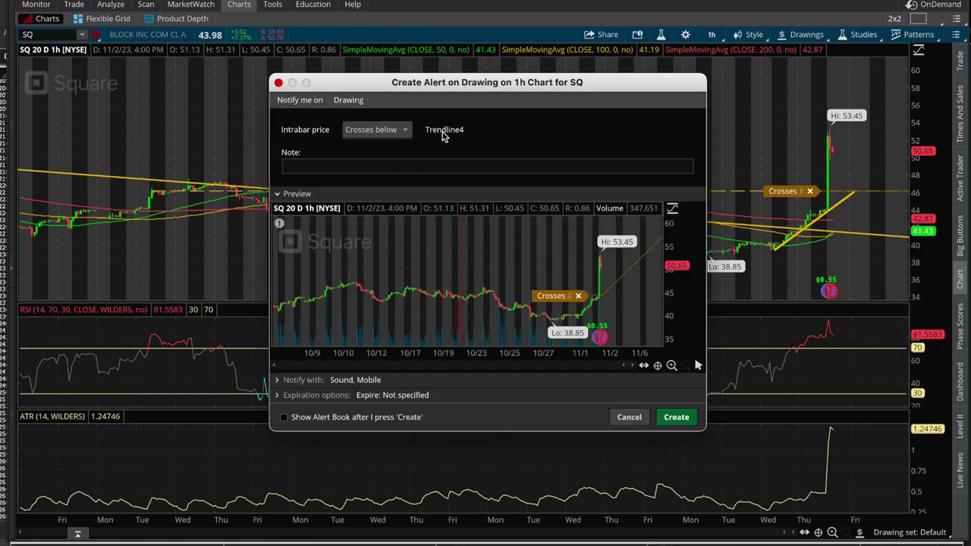
pyautogui.click(397, 129)
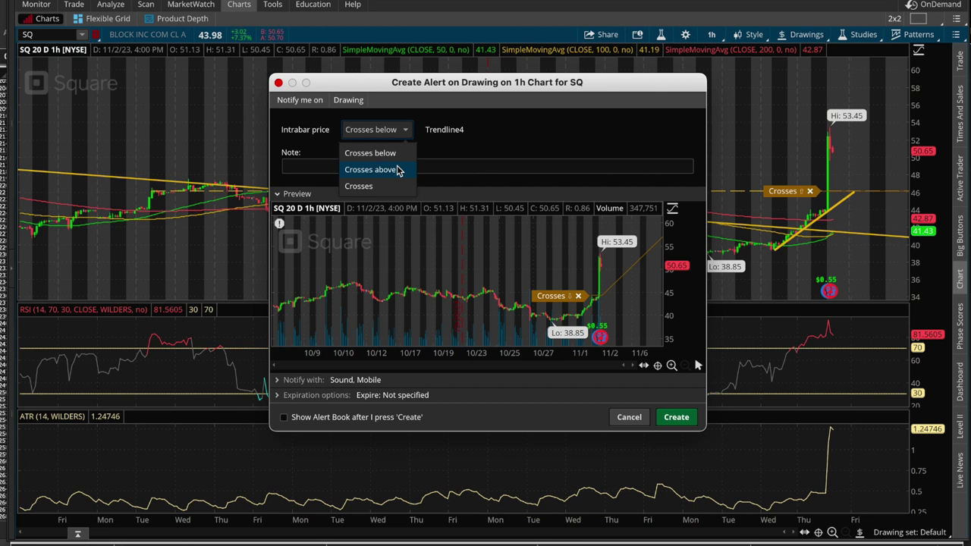
pyautogui.click(397, 154)
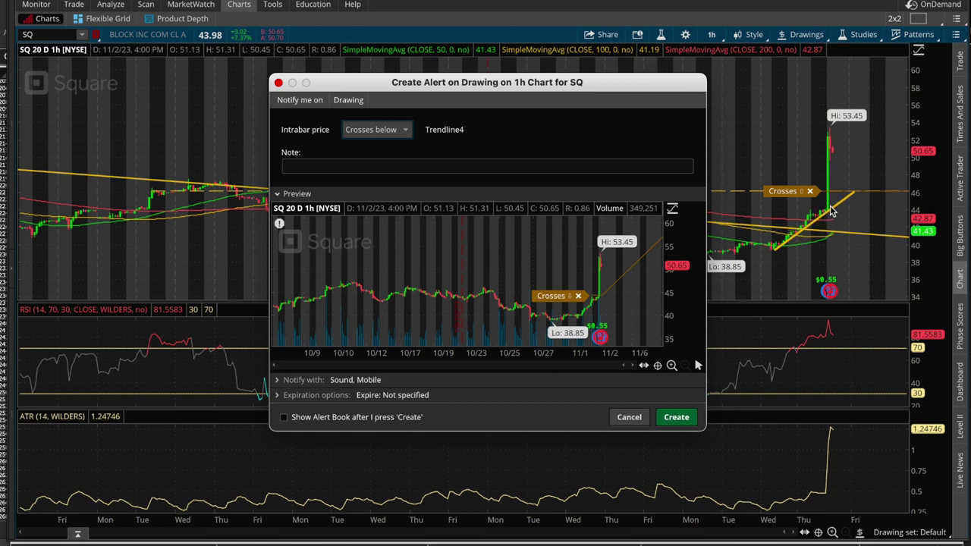
pyautogui.click(407, 130)
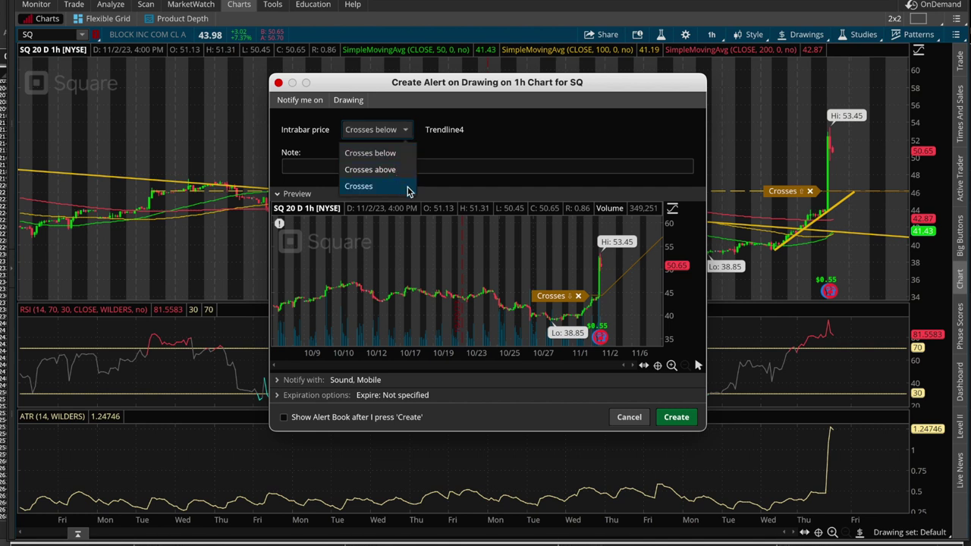
pyautogui.click(629, 417)
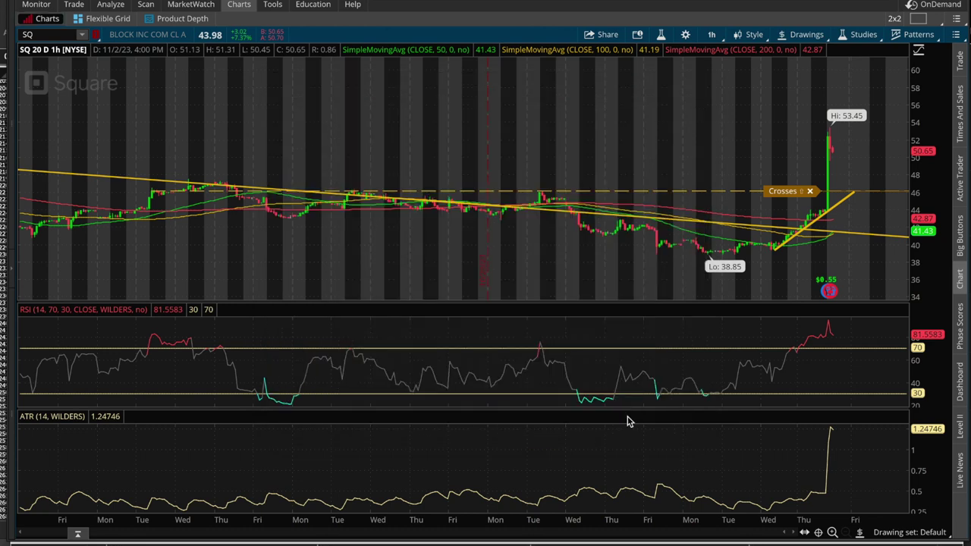